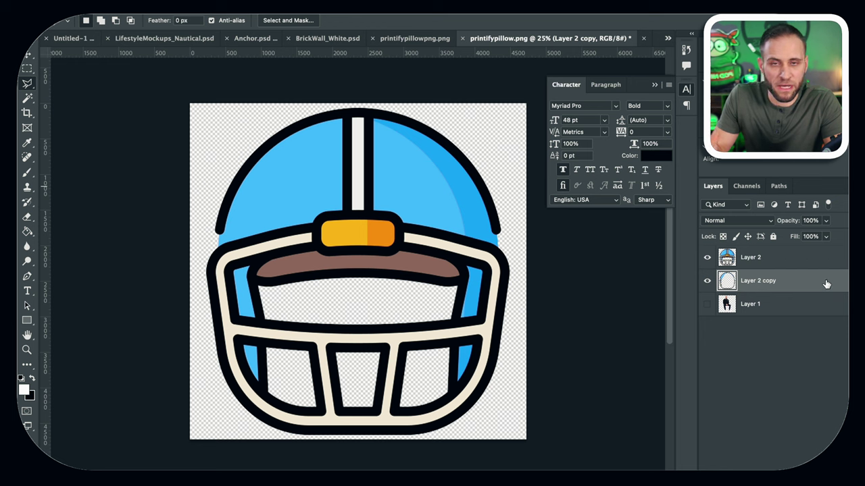
Add a white 150 px outside stroke to Layer 2 copy in its blending options
right_click(825, 284)
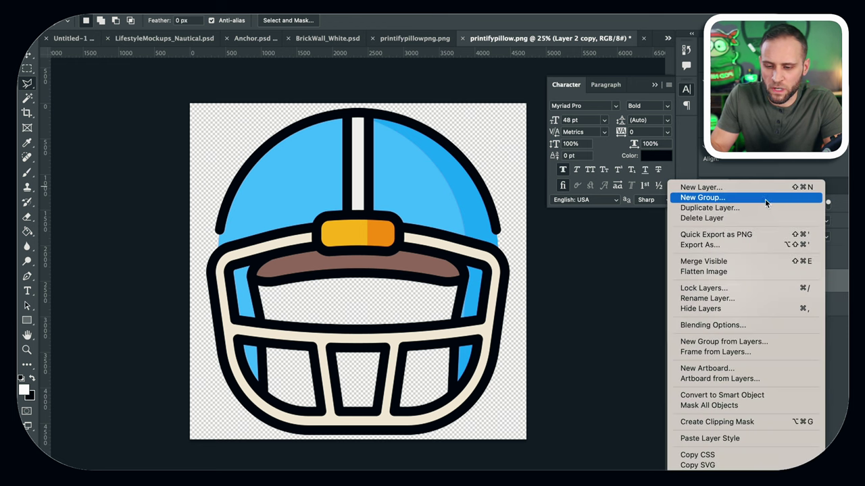
left_click(741, 326)
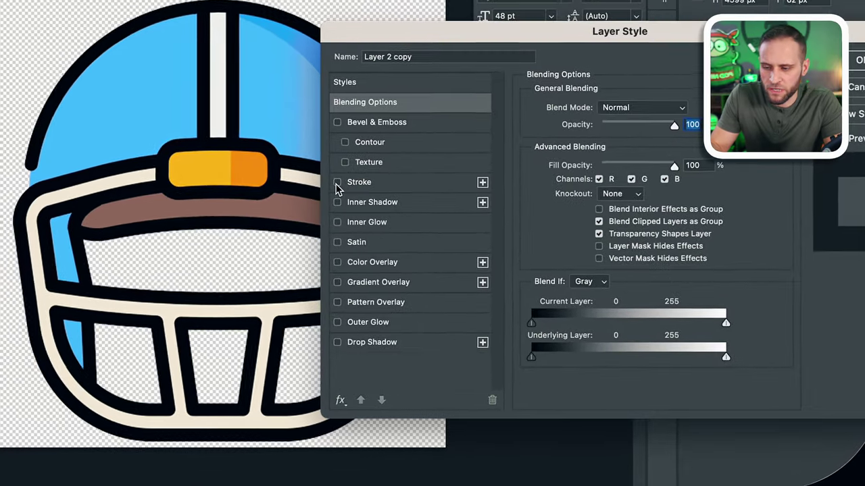
left_click(446, 242)
left_click(359, 181)
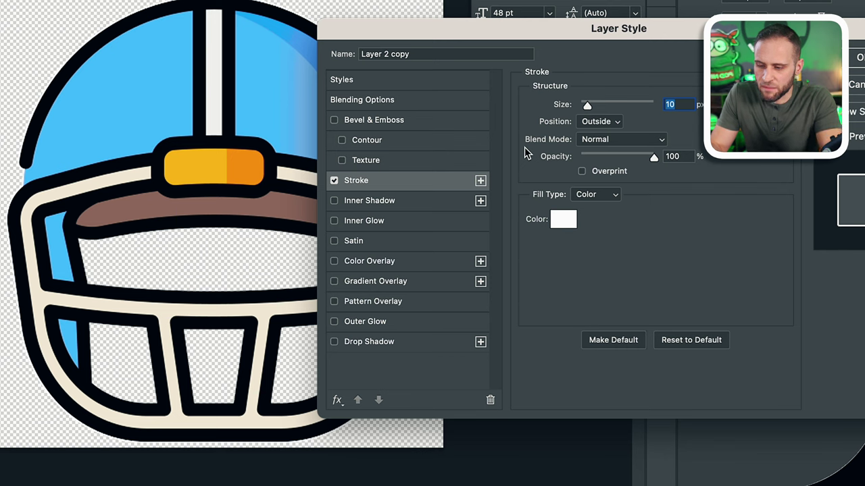
type("50")
key("BackSpace")
key("BackSpace")
type("100")
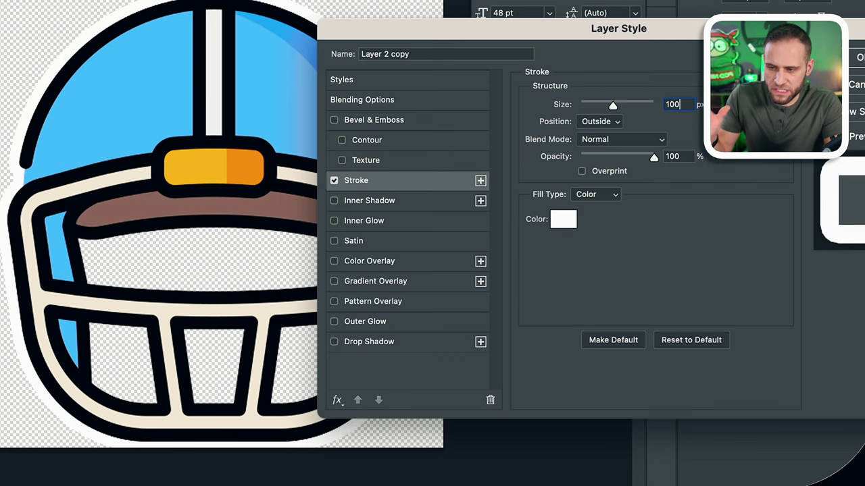
key("BackSpace")
key("BackSpace")
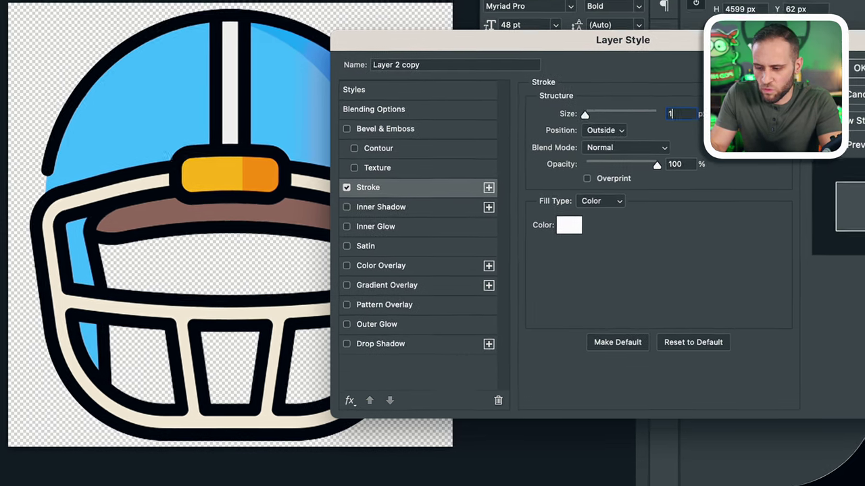
type("50")
key("Return")
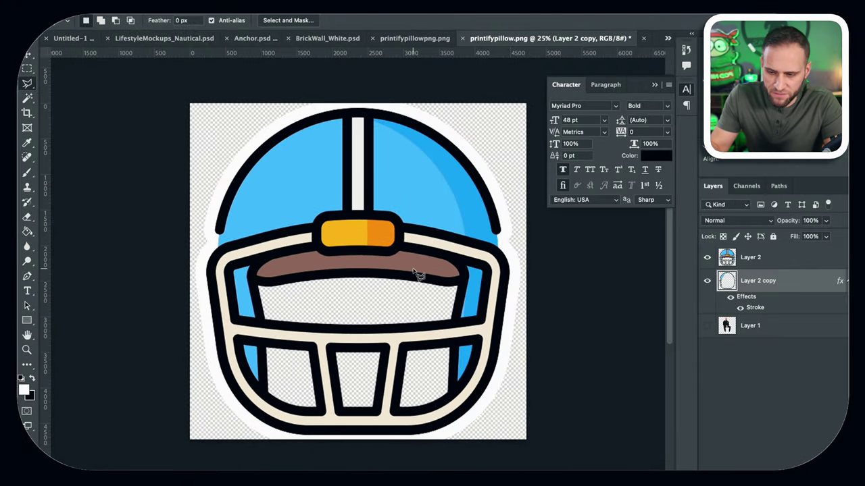
left_click(767, 330)
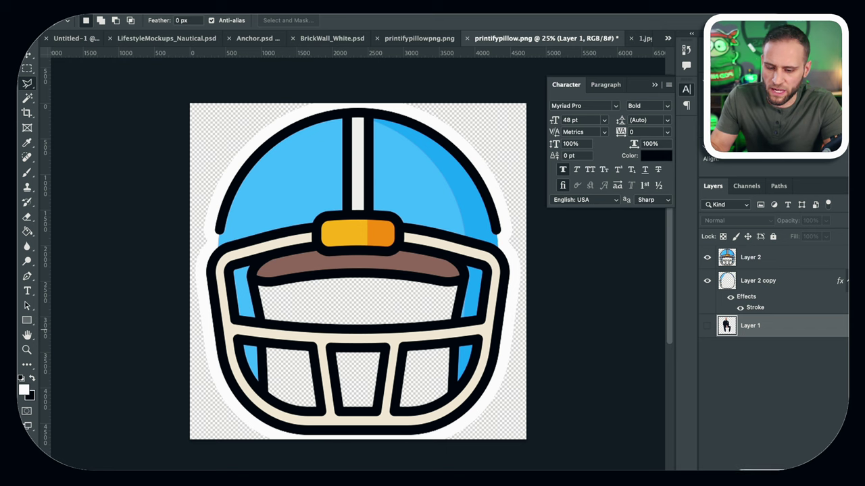
left_click(764, 471)
left_click(829, 321)
left_click(336, 338)
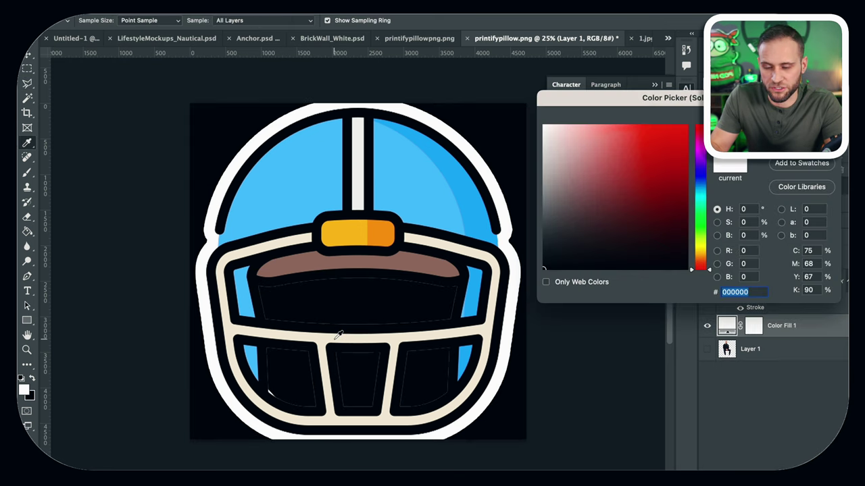
key("Escape")
key("l")
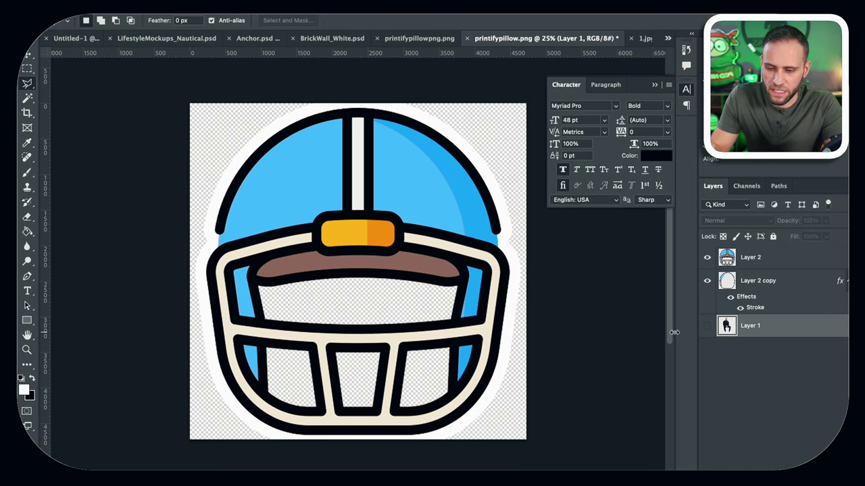
Scale Layer 2 and Layer 2 copy down together so the helmet's white outline fits inside the canvas
left_click(782, 285)
left_click(803, 263, "shift")
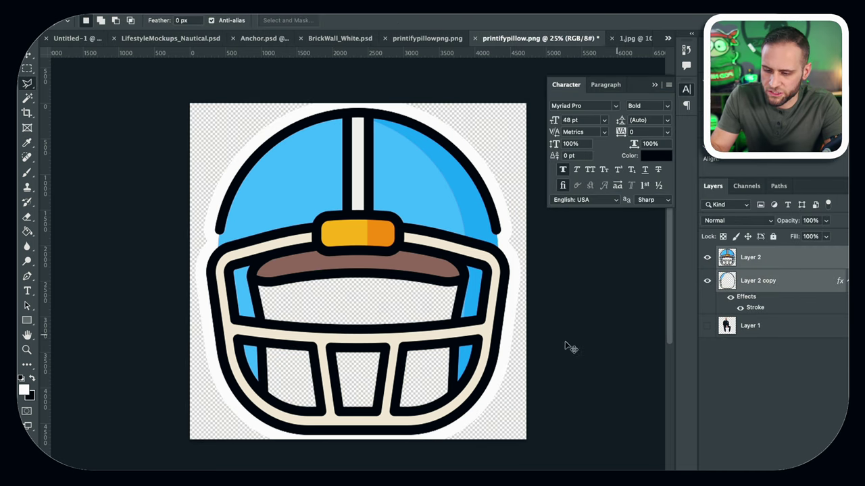
key("ctrl+t")
left_click_drag(511, 436, 497, 417)
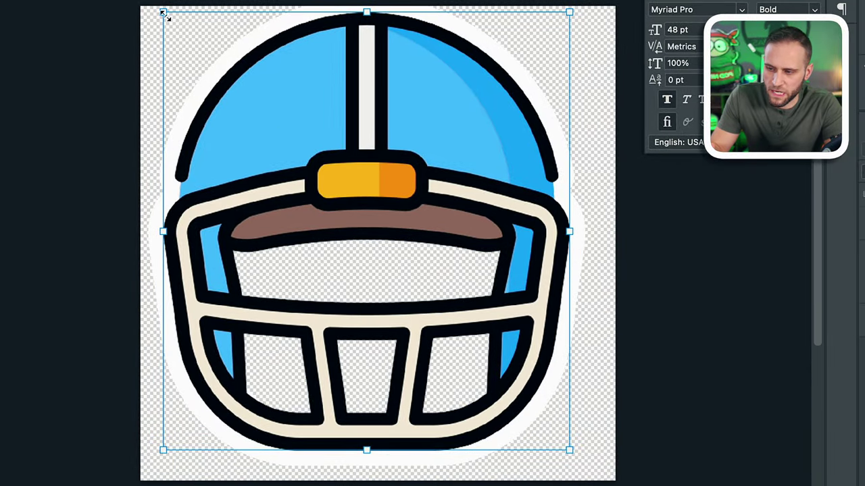
left_click_drag(163, 13, 175, 22)
left_click_drag(569, 450, 573, 461)
key("Return")
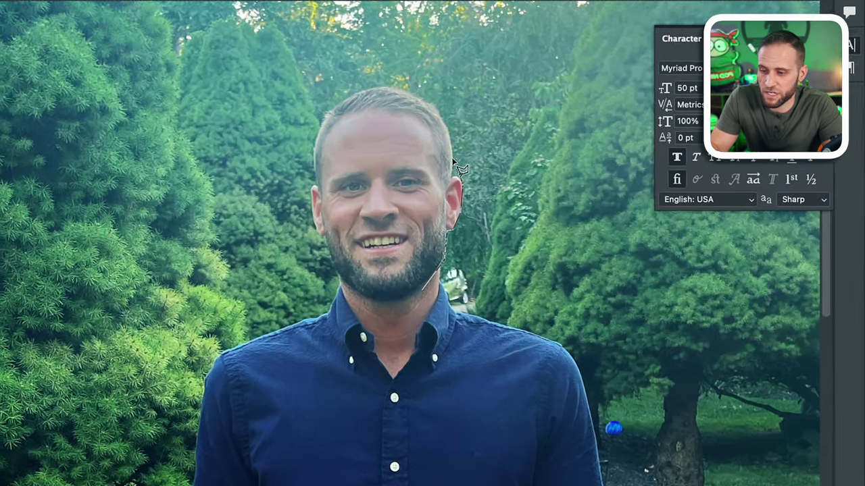
Select the man's head in 1.jpg with the lasso, copy it, and paste it into printifypillow.png directly above Layer 1
mouse_move(454, 164)
left_mouse_down()
mouse_move(447, 120)
mouse_move(402, 86)
mouse_move(361, 88)
mouse_move(333, 104)
mouse_move(319, 126)
mouse_move(311, 210)
mouse_move(332, 264)
mouse_move(361, 298)
mouse_move(424, 302)
left_mouse_up()
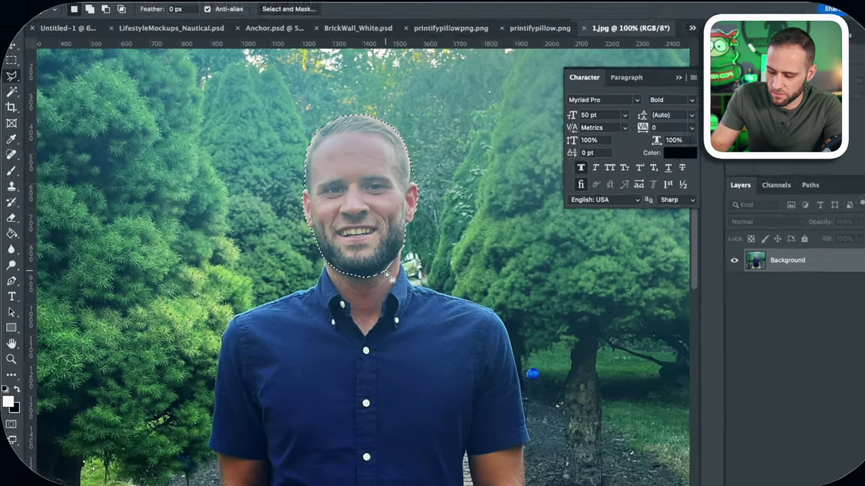
key("super+c")
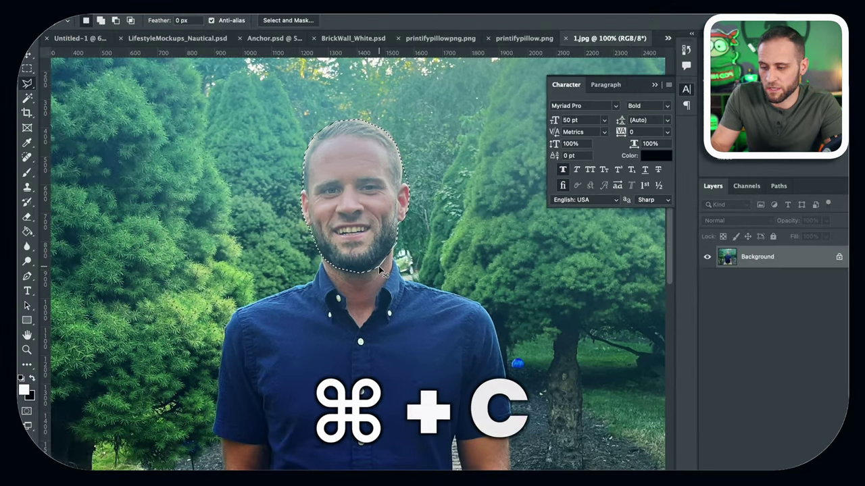
left_click(526, 39)
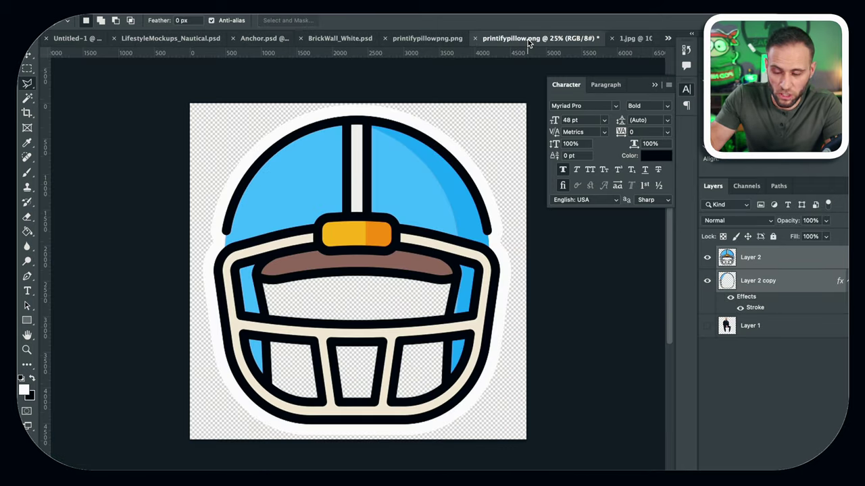
left_click(787, 325)
key("super+v")
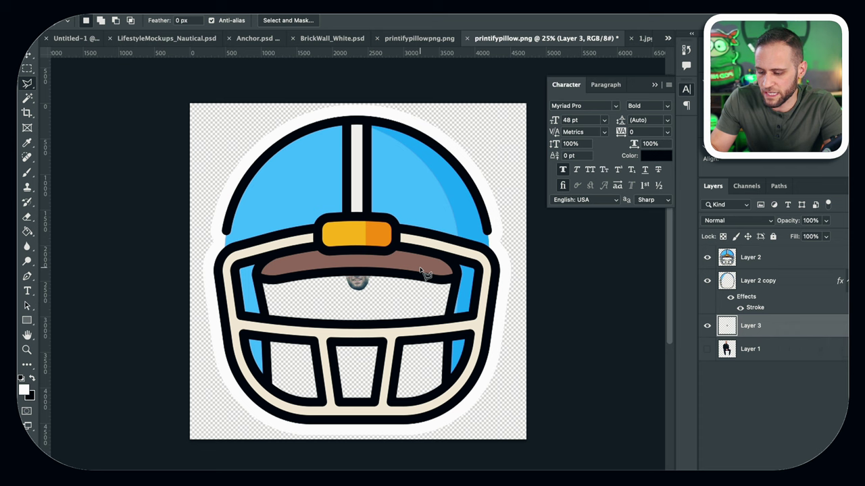
Enlarge the pasted head and position it so the eyes and mouth show through the helmet's face openings
key("super+t")
left_click_drag(379, 293, 449, 401)
left_click_drag(344, 252, 247, 117)
left_click_drag(450, 399, 479, 440)
mouse_move(398, 282)
left_mouse_down()
mouse_move(397, 308)
mouse_move(407, 316)
left_mouse_up()
key("Return")
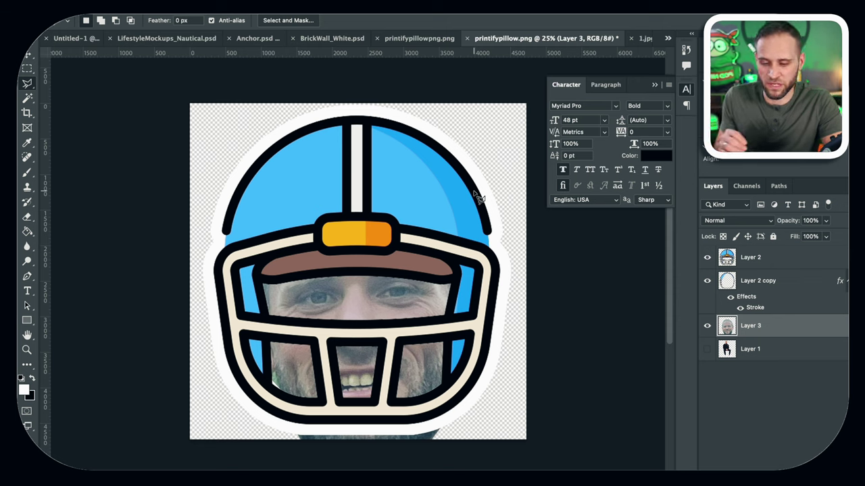
Select the empty area around the helmet on Layer 2 with the Magic Wand and make Layer 3 active
left_click(795, 260)
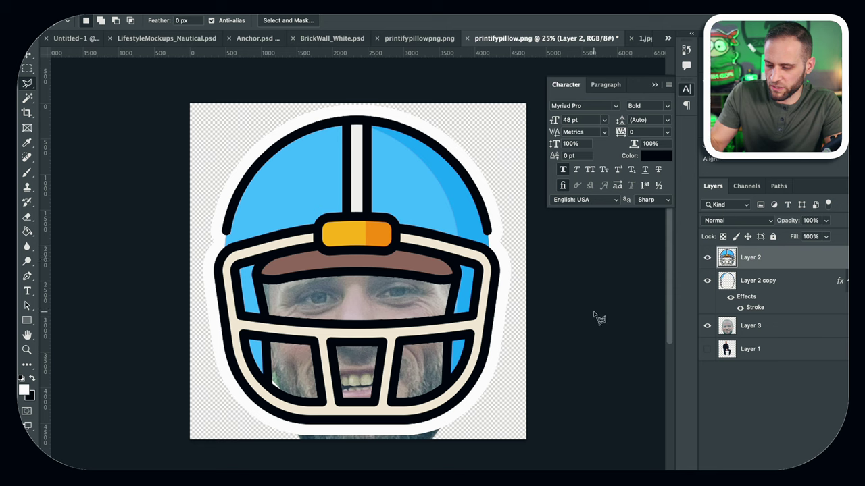
key("q")
key("w")
key("q")
left_click(509, 366)
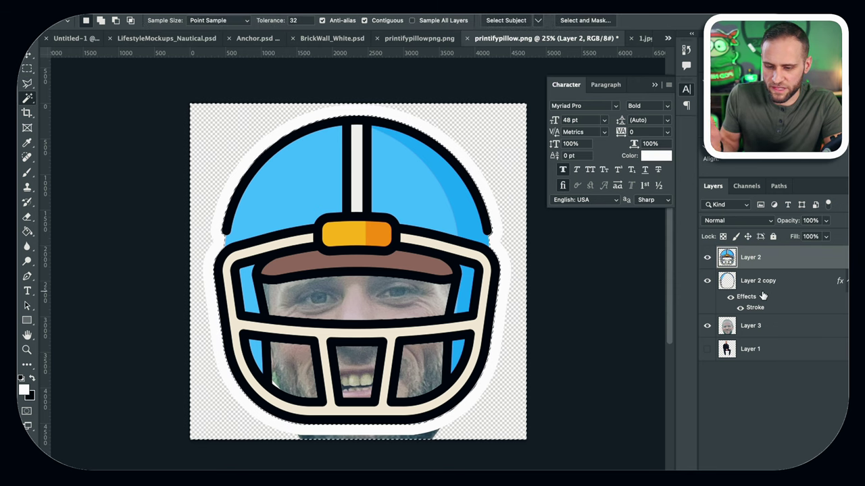
left_click(777, 328)
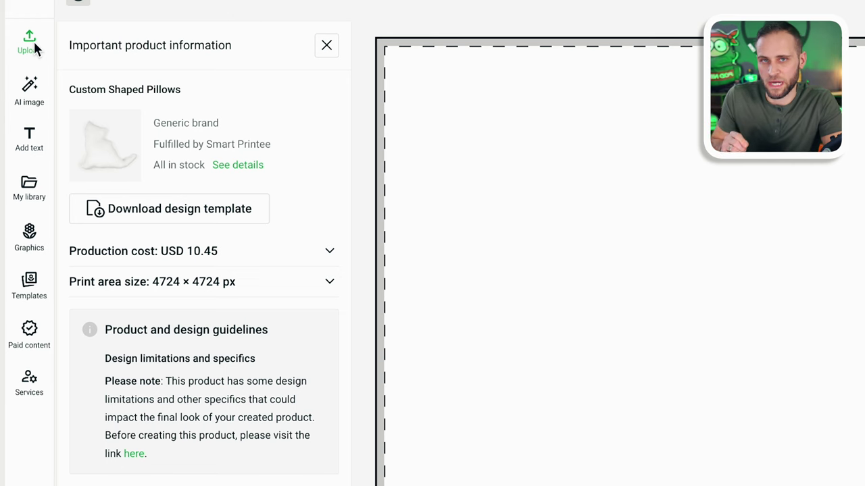
Switch to the Printify designer for Custom Shaped Pillows and upload the design file
left_click(35, 47)
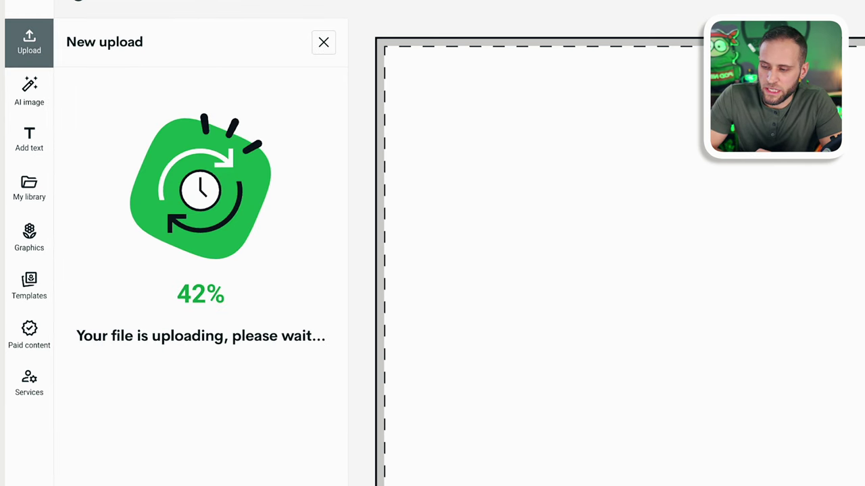